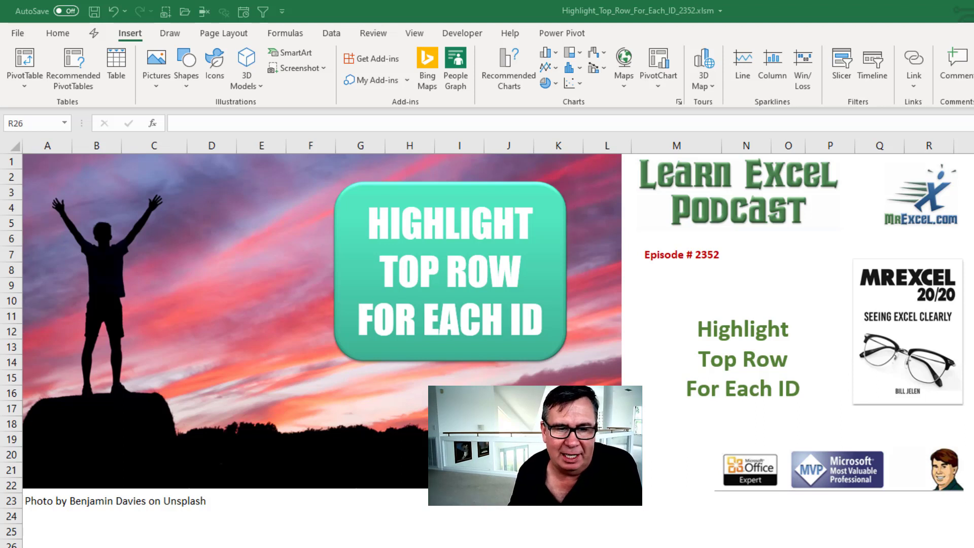
- Switch from the Title sheet to the Question sheet showing the viewer's comments
key(ctrl+Page_Down)
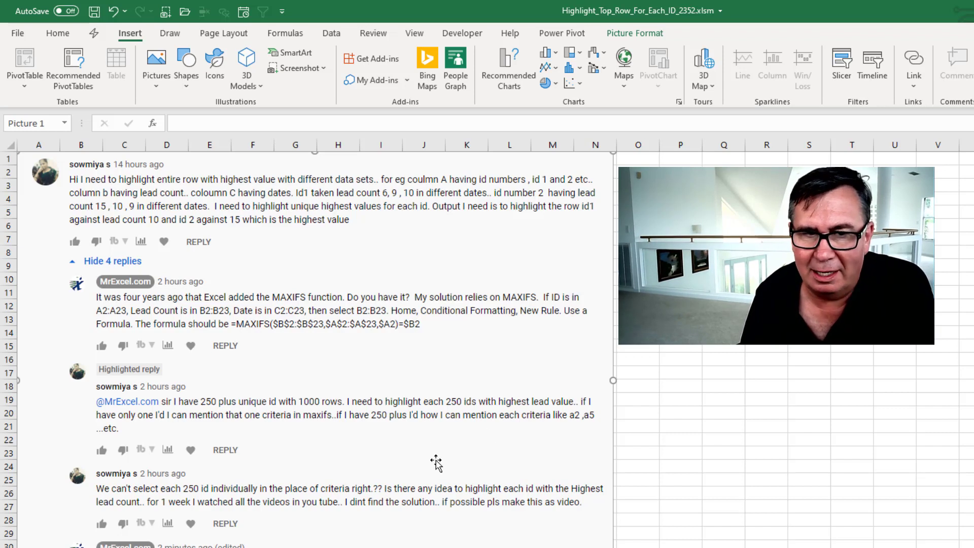
key(Delete)
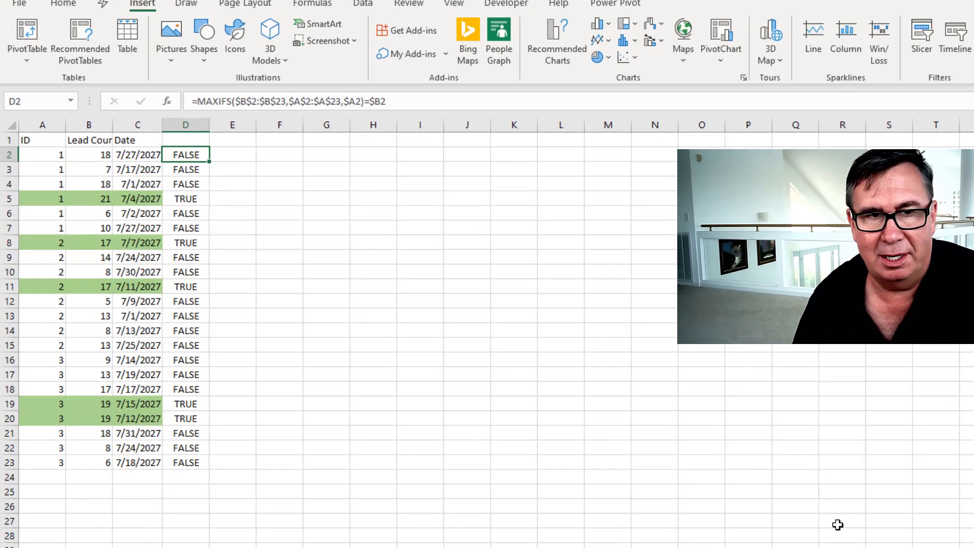
key(F2)
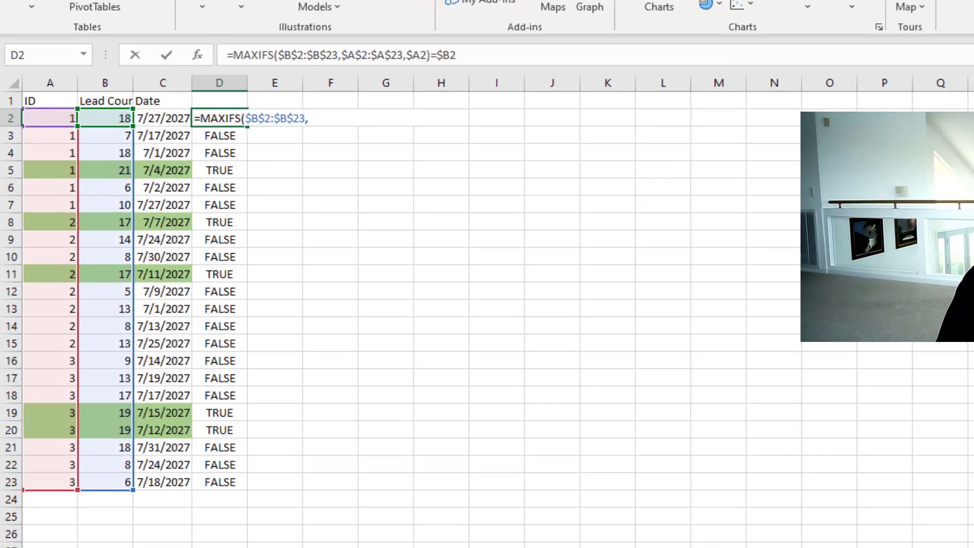
key(Escape)
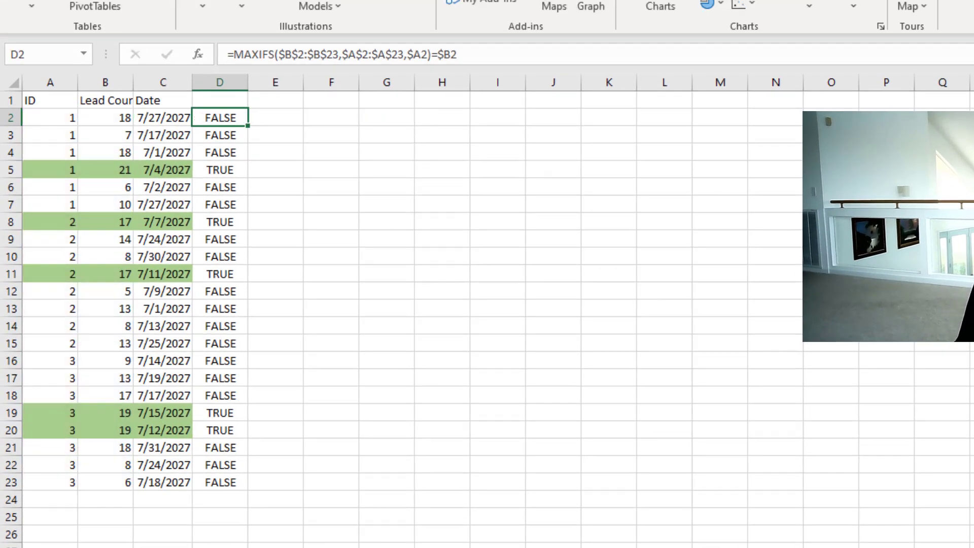
ctrl+scroll(487, 311, up, 6)
key(Up)
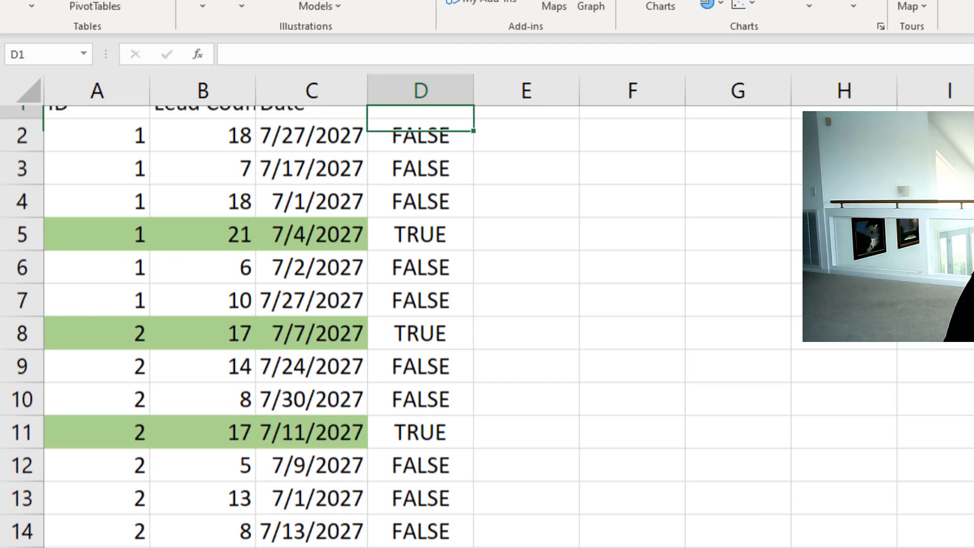
key(Left)
key(Left)
key(Left)
key(Down)
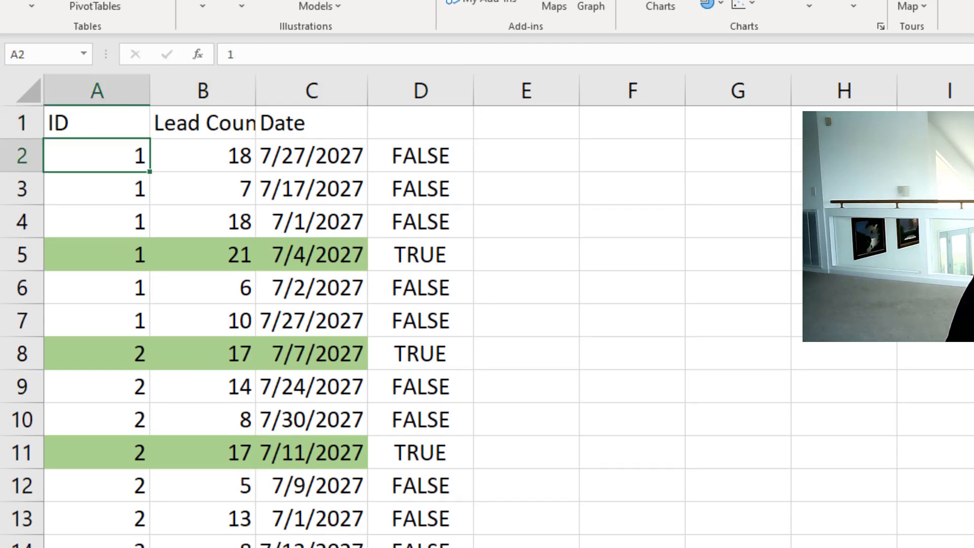
scroll(487, 325, down, 1)
key(Up)
key(Down)
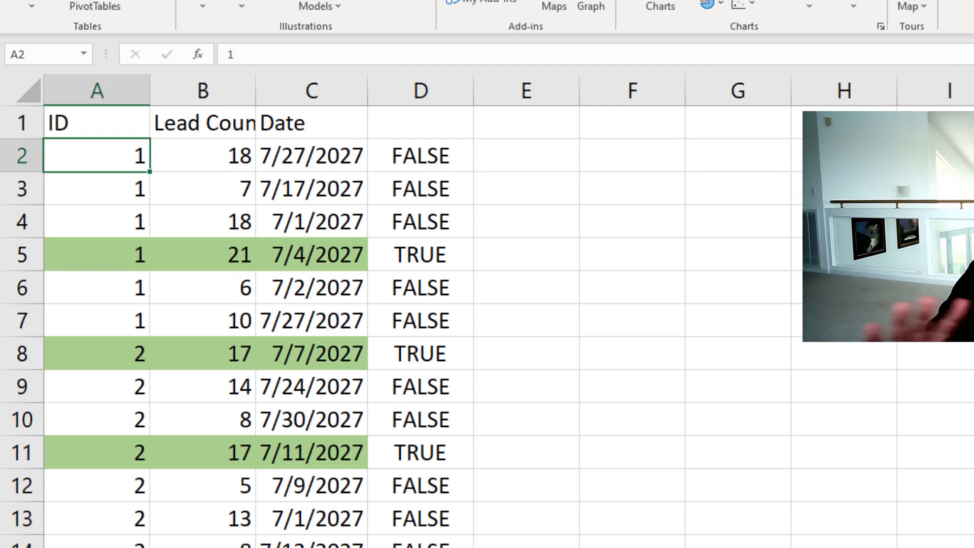
key(Right)
key(Right)
key(Right)
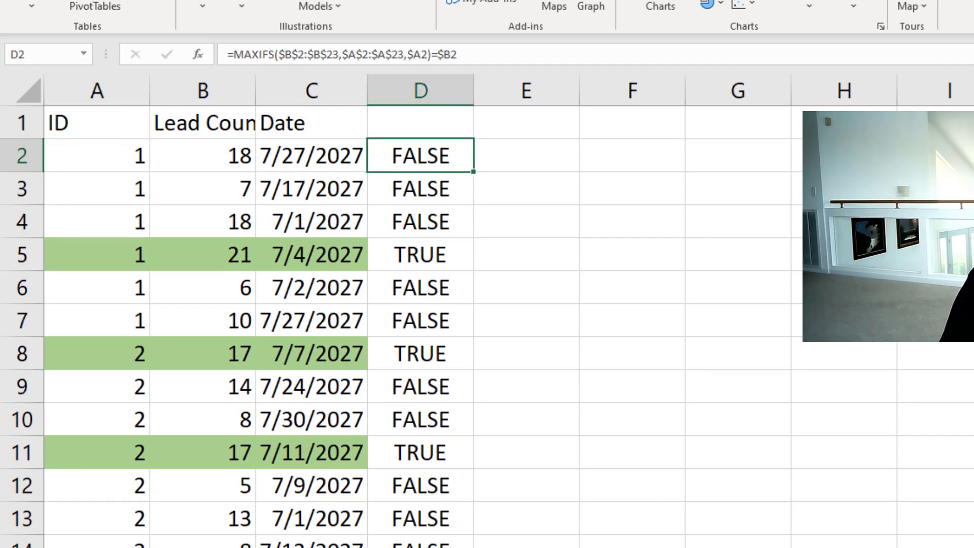
key(F2)
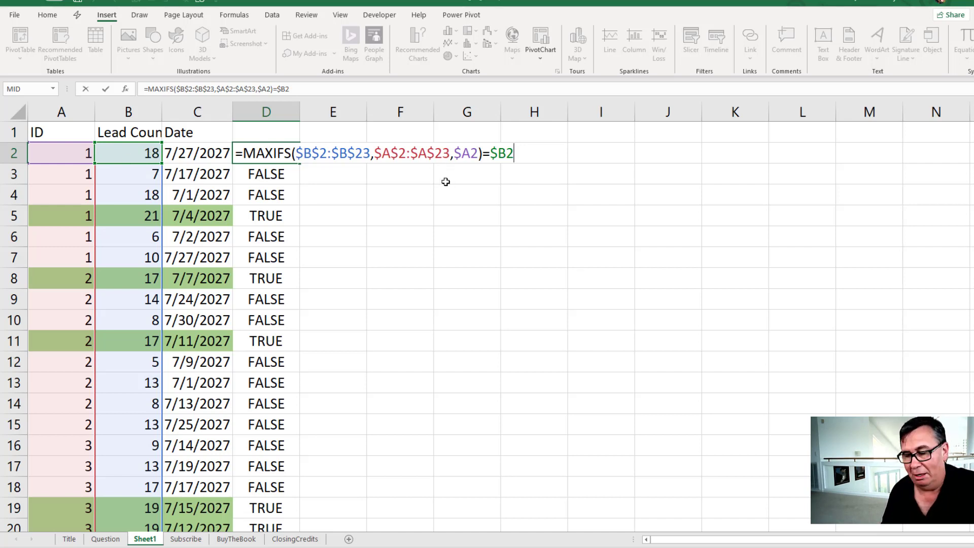
- Inspect the MAXIFS check formula in D11, which returns TRUE
key(Return)
key(Down)
key(Down)
key(Down)
key(Down)
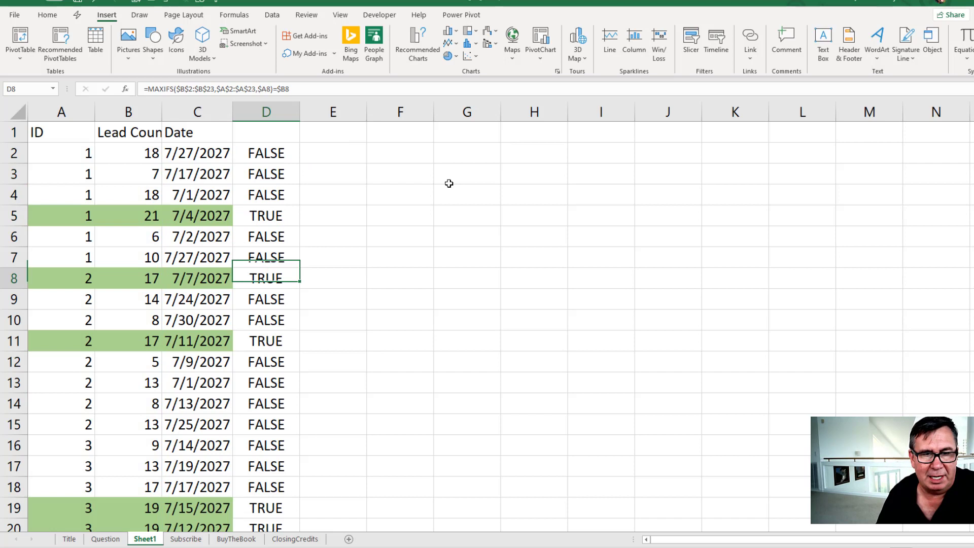
key(Down)
key(Down)
key(Down)
key(F2)
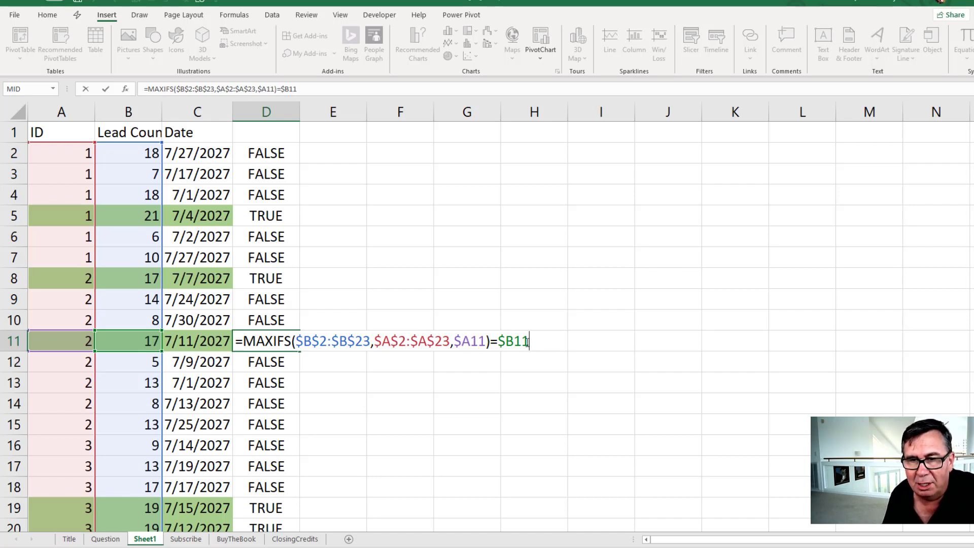
key(Return)
- Copy D2's full MAXIFS formula text, leave it unchanged, and move to A2
key(Up)
key(Up)
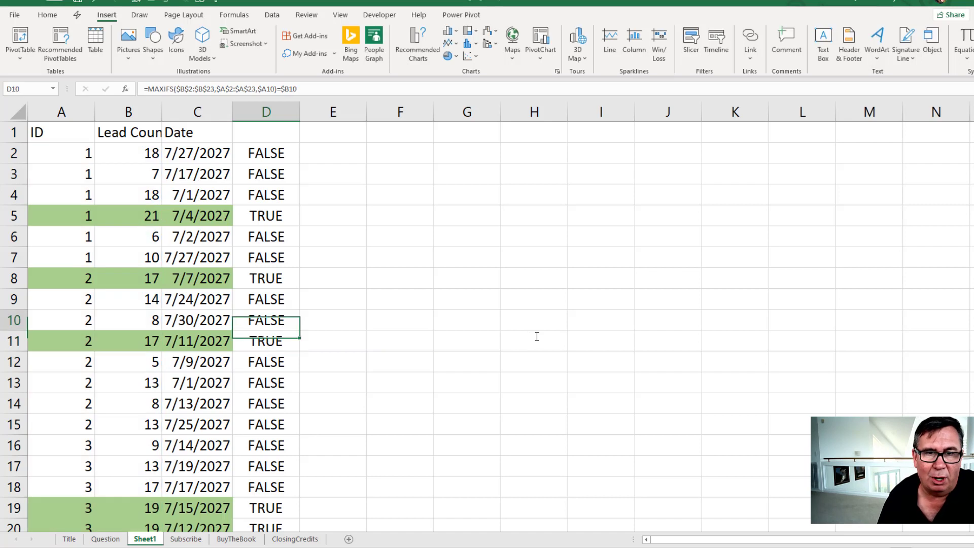
key(Up)
key(Up)
key(Up)
key(Up)
key(Down)
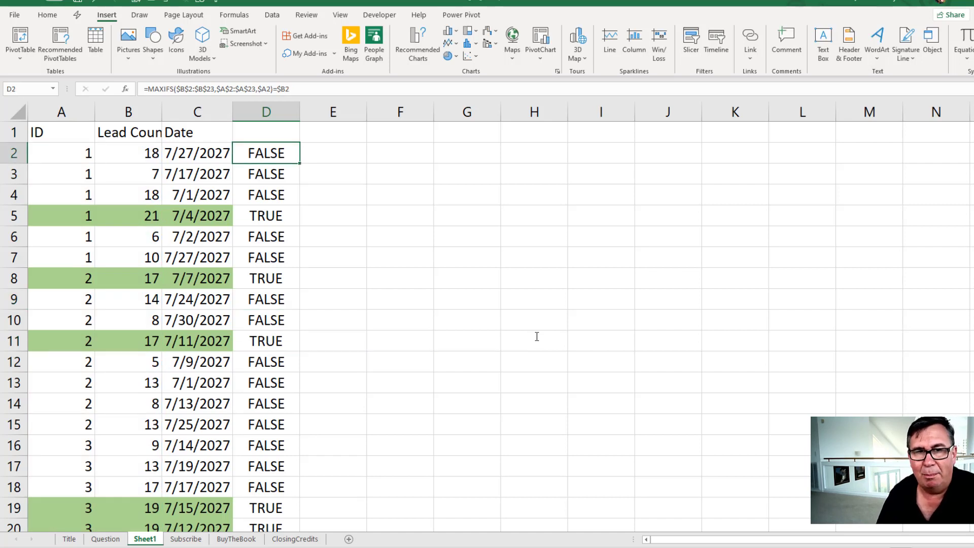
key(F2)
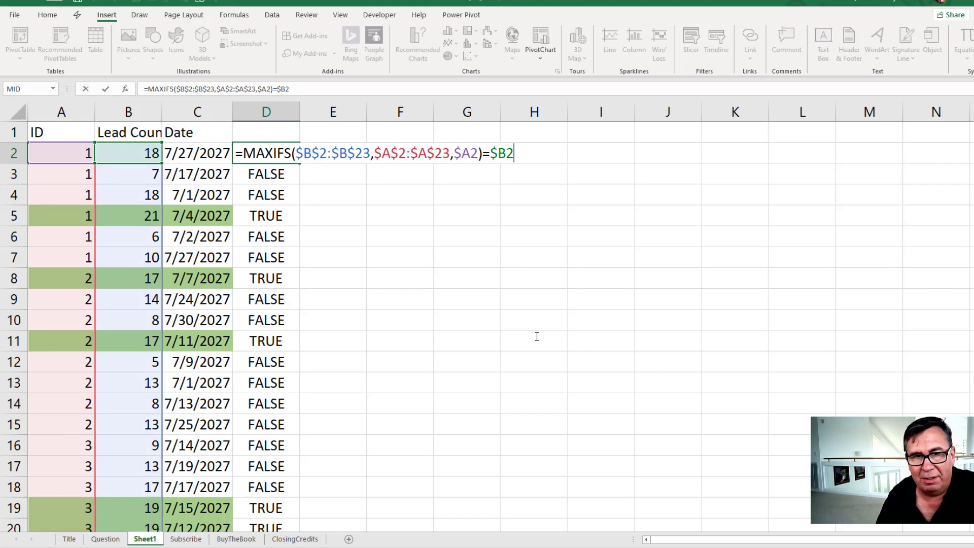
key(shift+End)
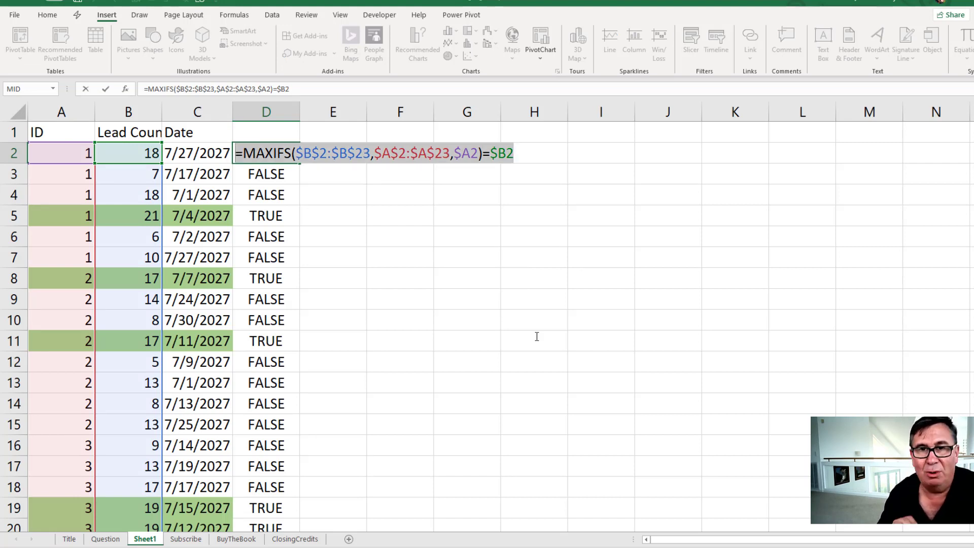
key(ctrl+c)
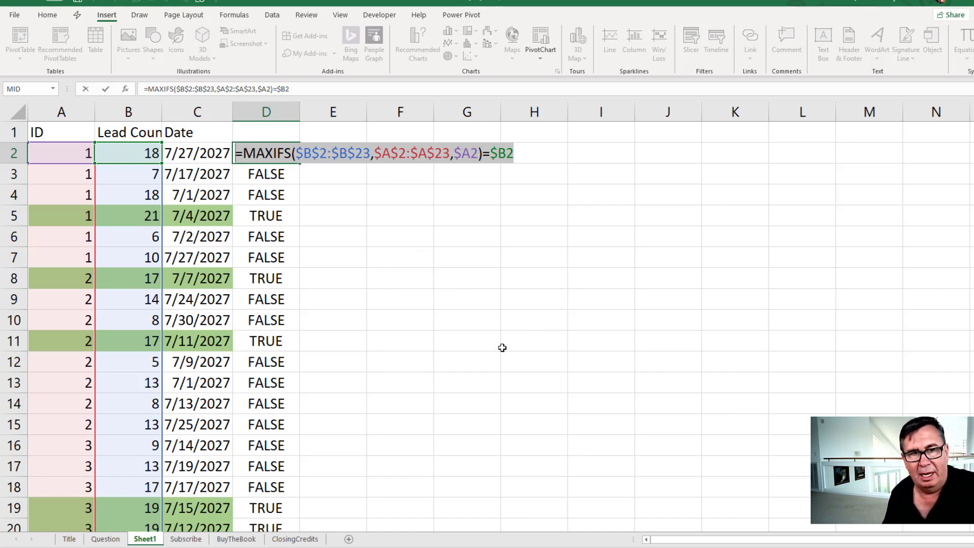
key(Escape)
key(Left)
key(Left)
key(Left)
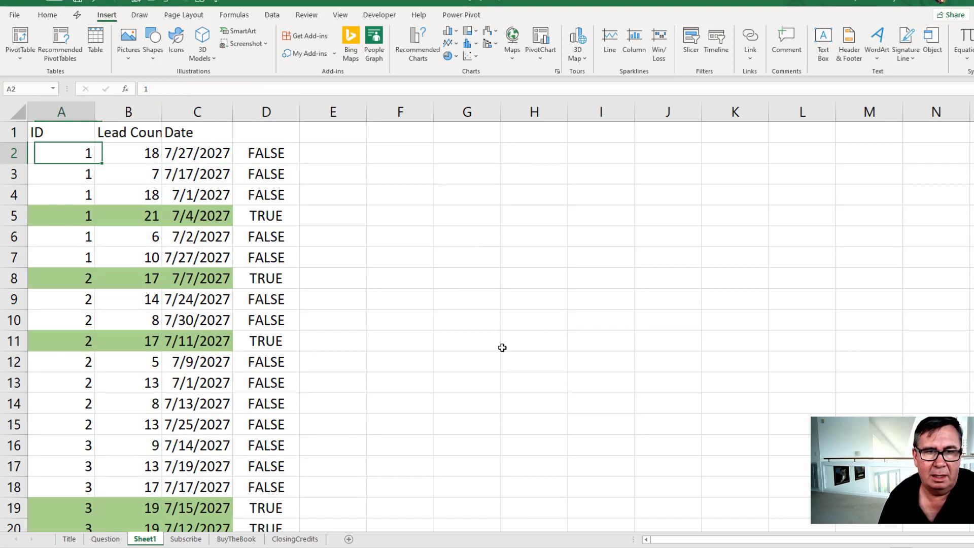
- Select A2:C23 and clear its existing green conditional formatting rules
key(ctrl+shift+Right)
key(ctrl+shift+Down)
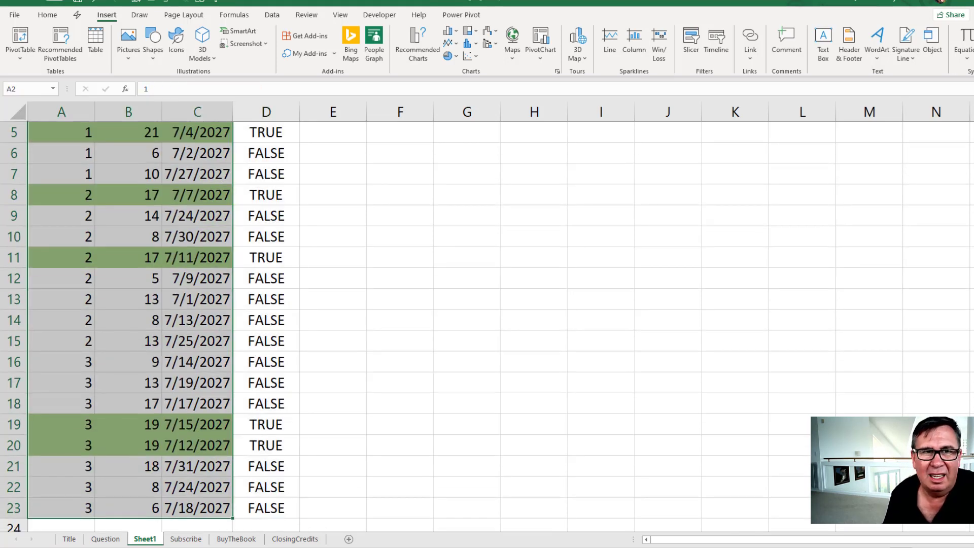
click(48, 15)
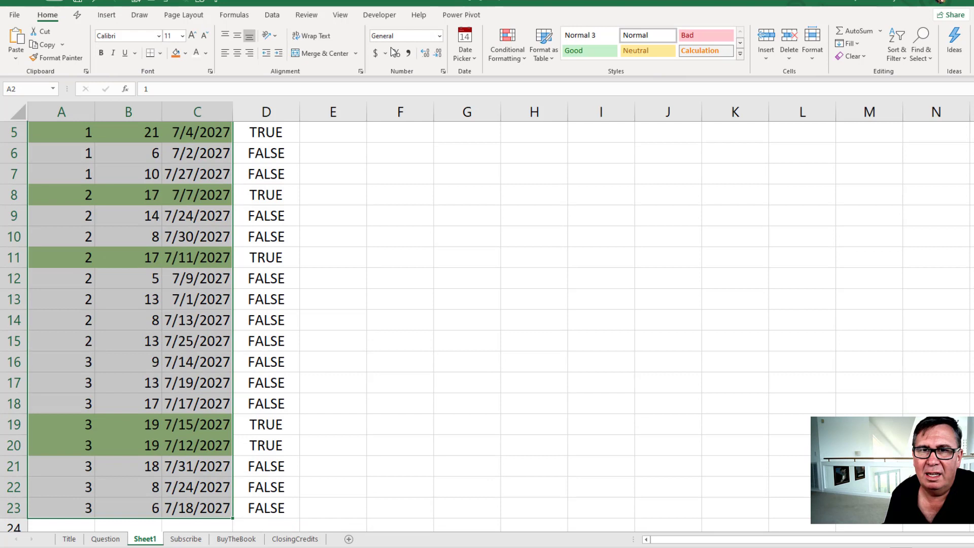
click(507, 46)
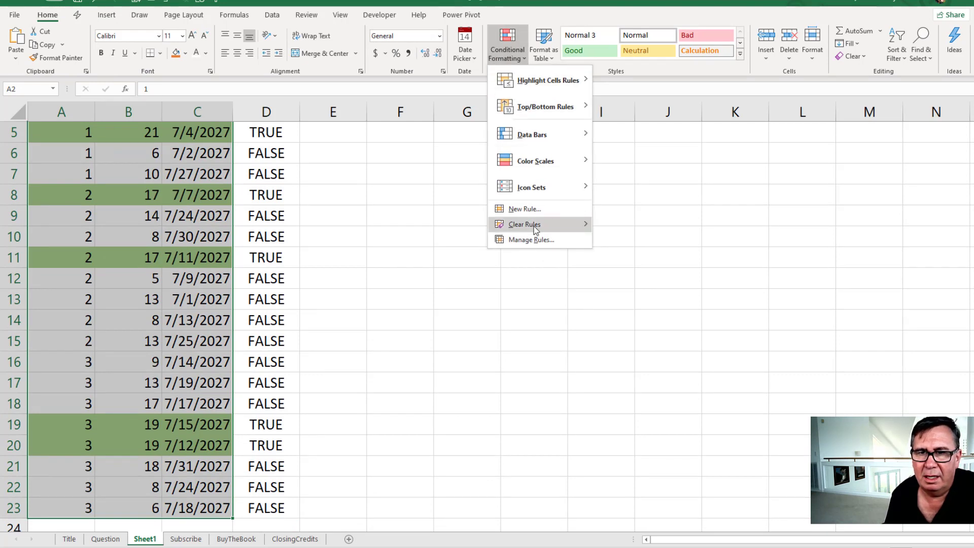
mouse_move(525, 224)
click(620, 227)
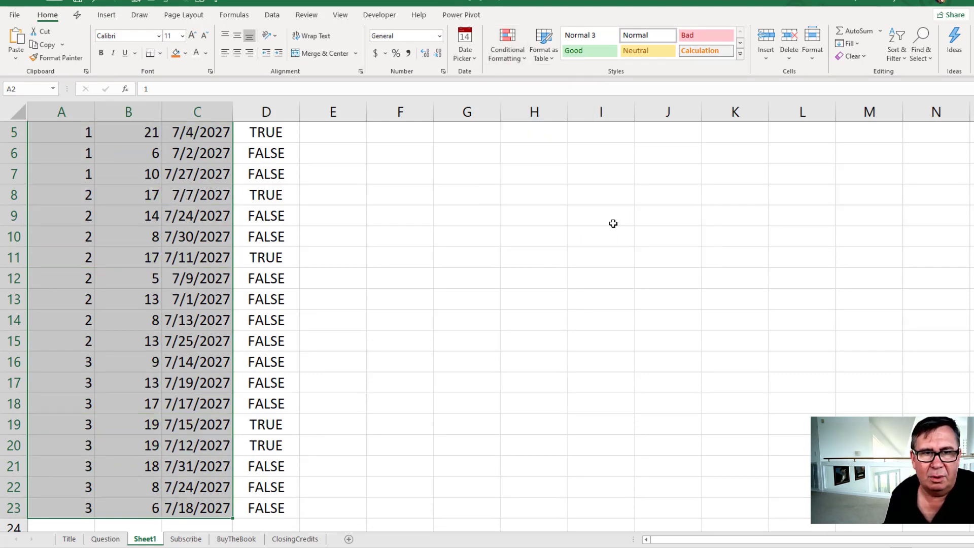
scroll(434, 236, up, 2)
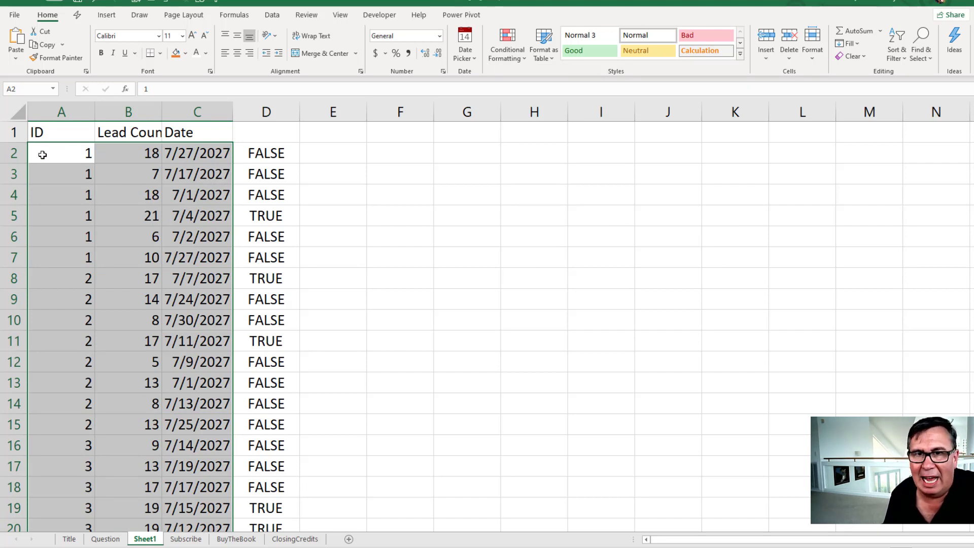
- Add a gold-fill rule using =MAXIFS($B$2:$B$23,$A$2:$A$23,$A2)=$B2 to A2:C23
click(508, 48)
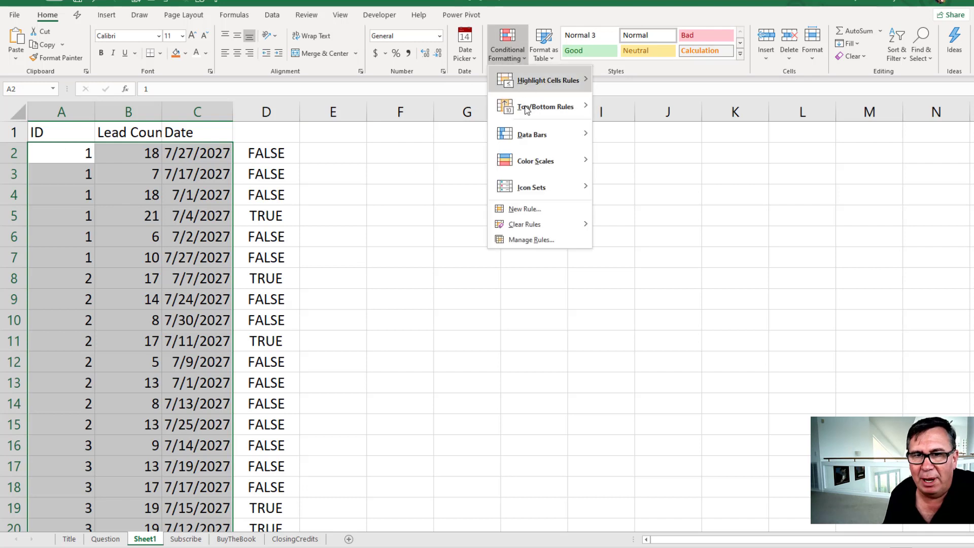
click(516, 209)
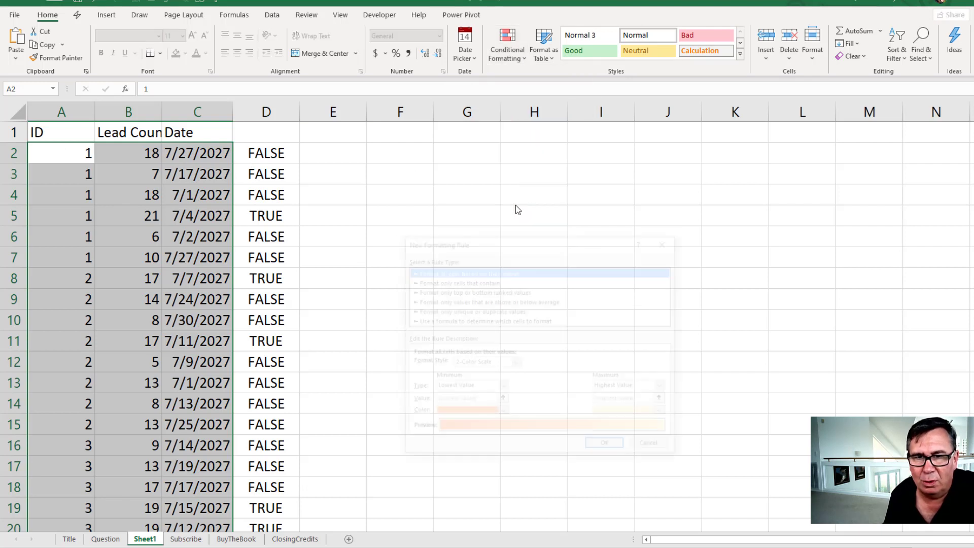
click(455, 321)
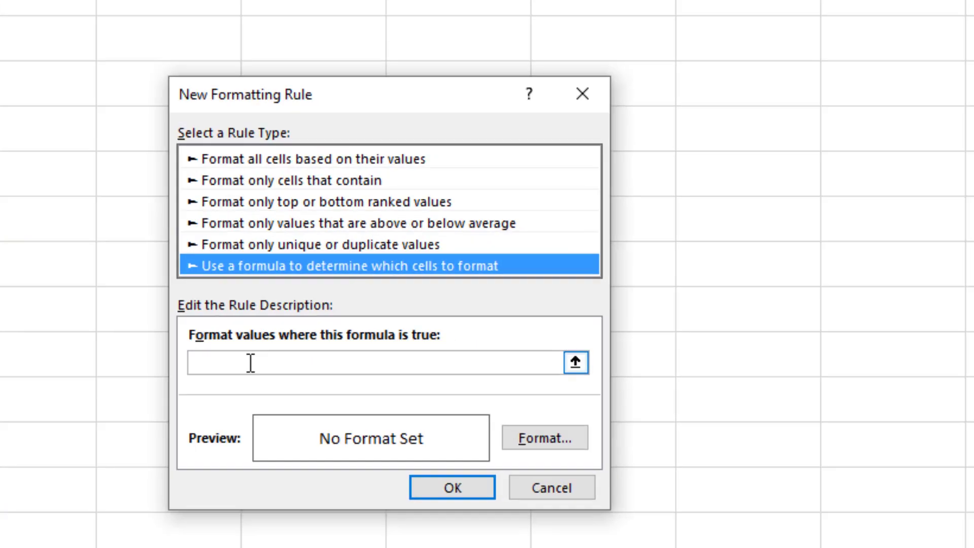
click(438, 365)
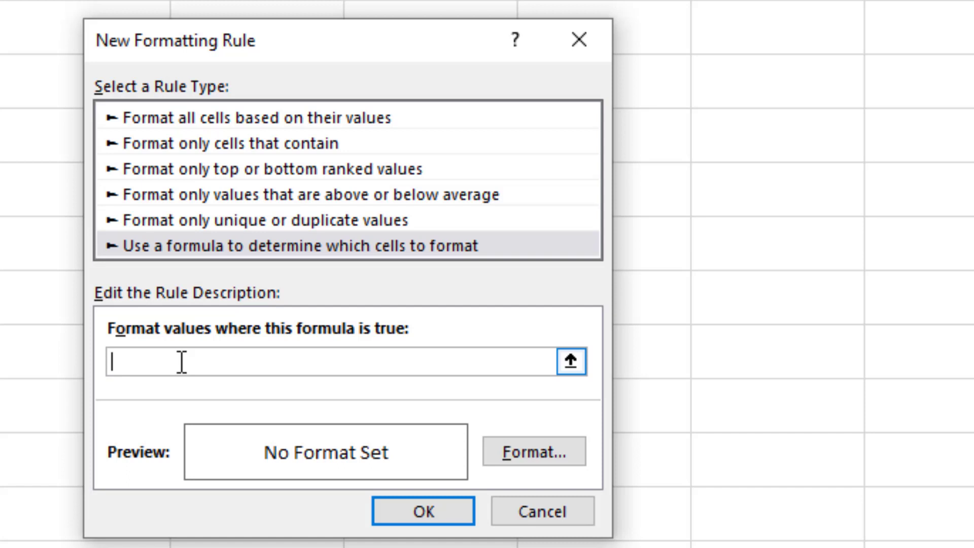
text(=MAXIFS($B$2:$B$23,$A$2:$A$23,$A2)=$B2)
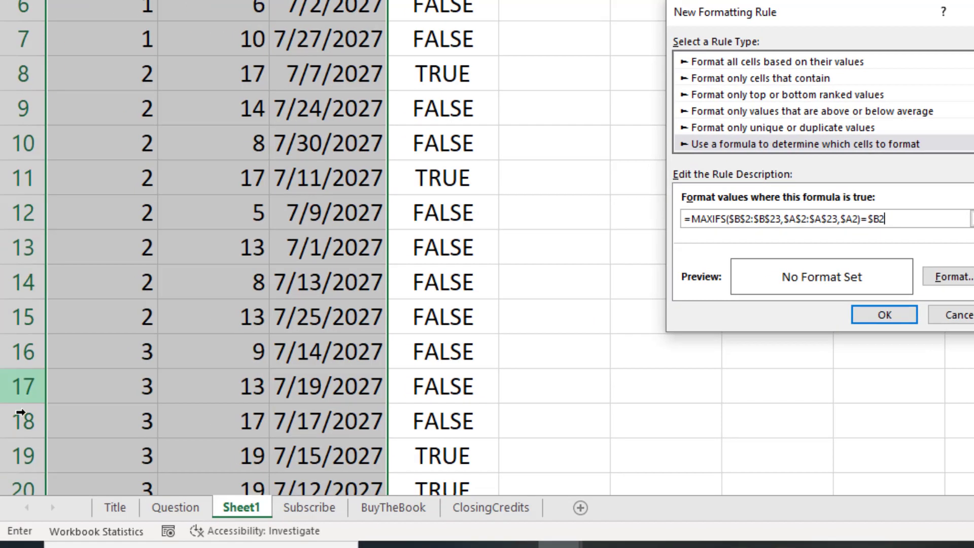
click(18, 532)
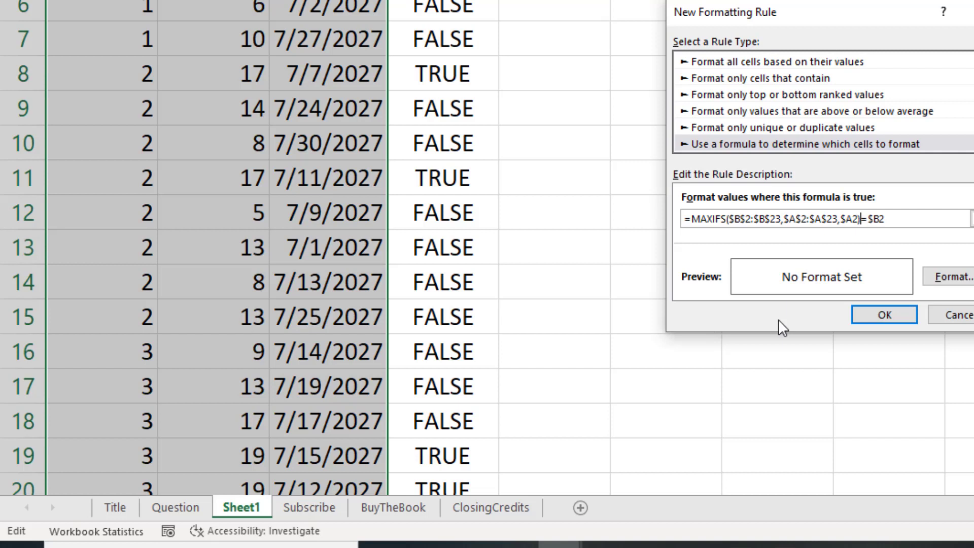
click(942, 277)
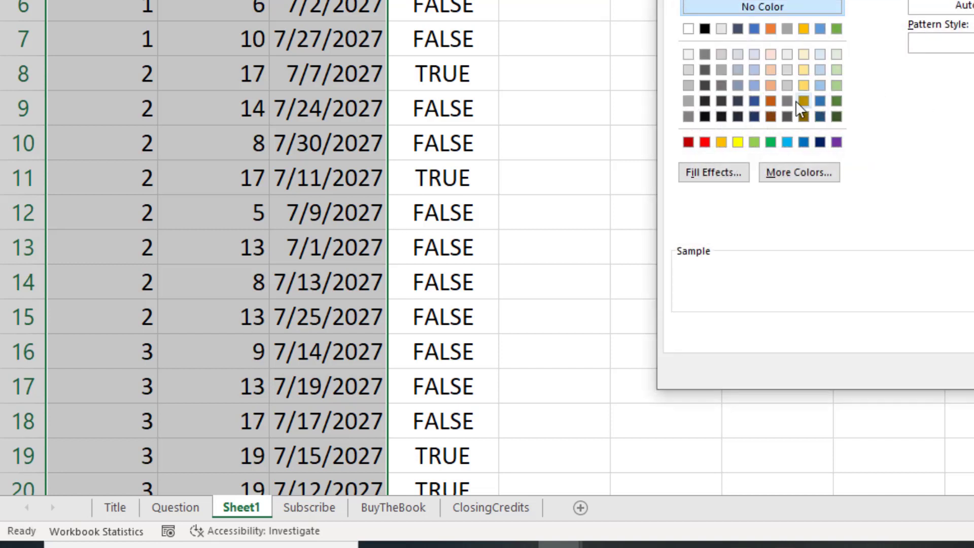
click(804, 84)
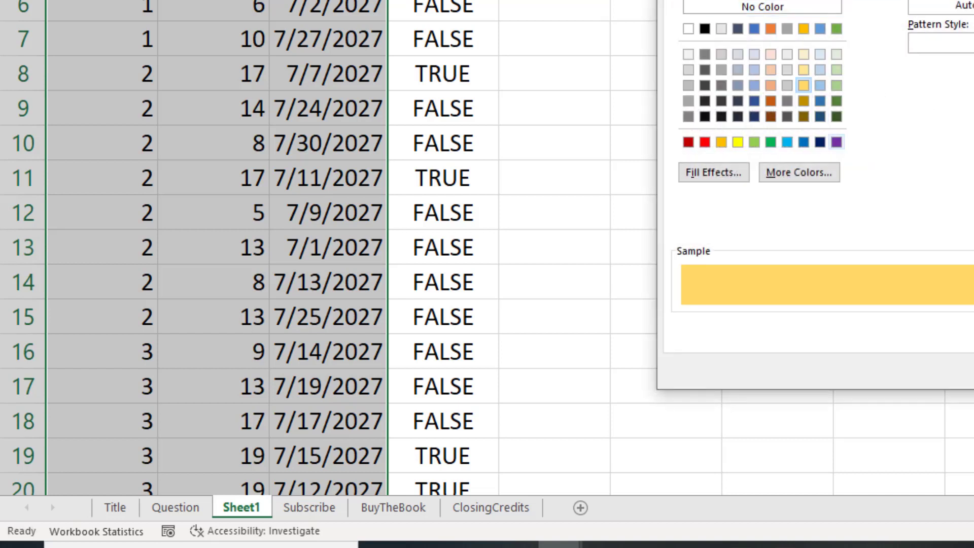
key(Return)
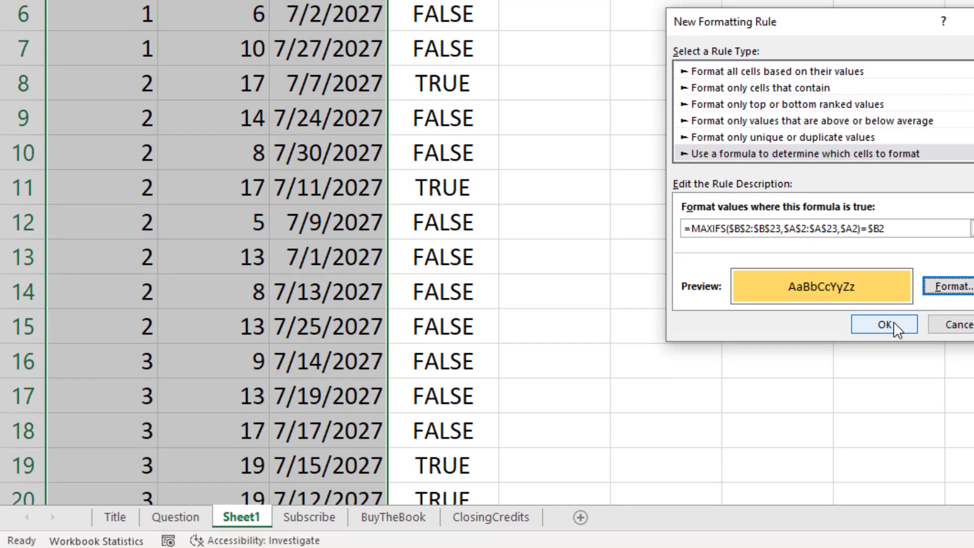
click(885, 315)
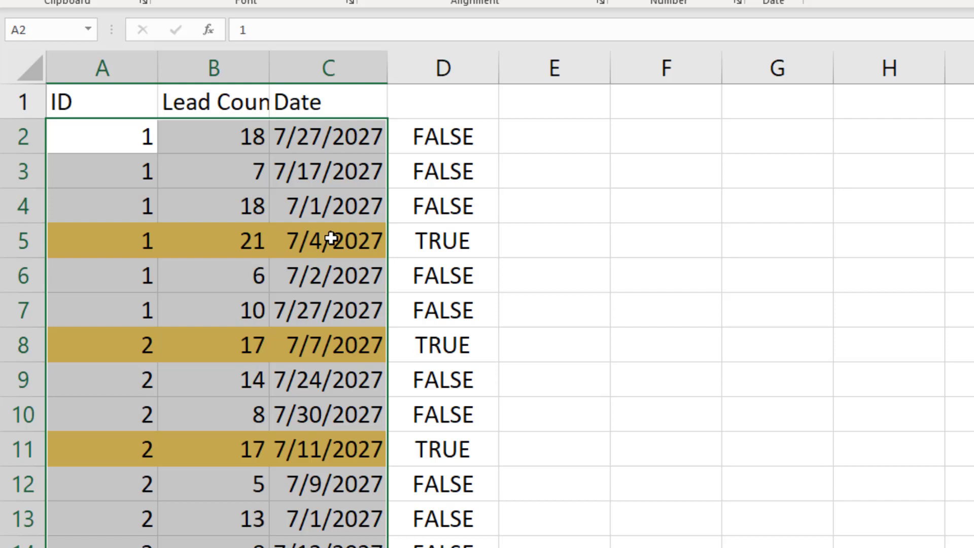
- Deselect the range, change B7's lead count to 99, and view D2's check formula
click(144, 172)
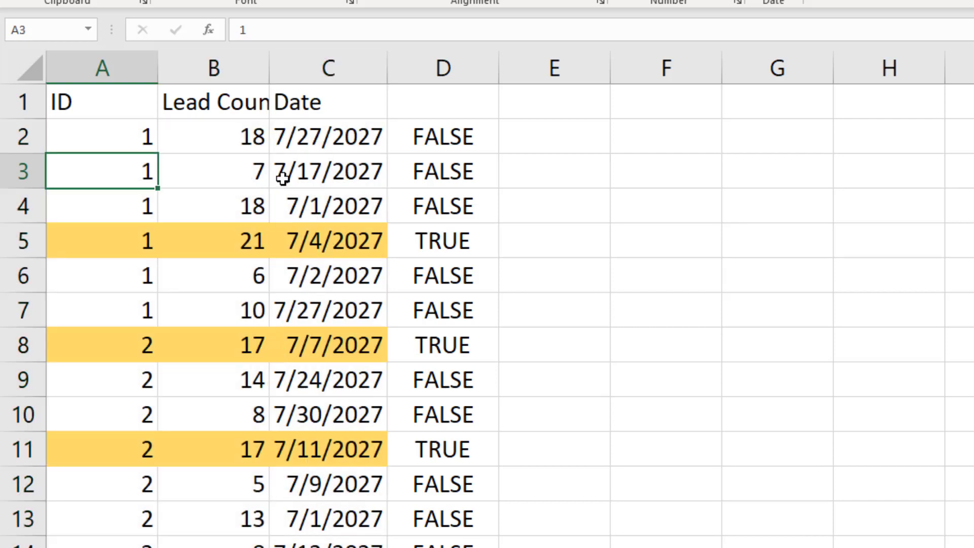
click(300, 171)
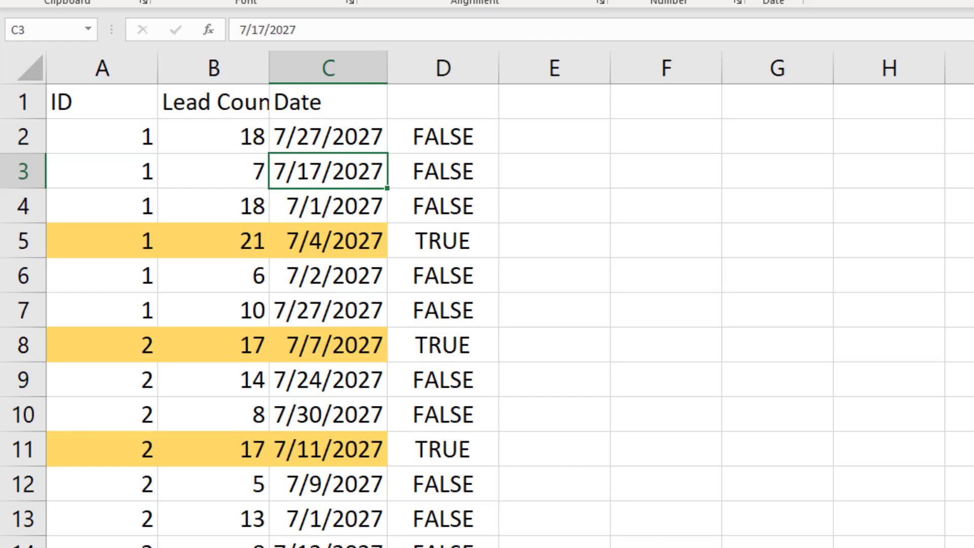
key(alt+a)
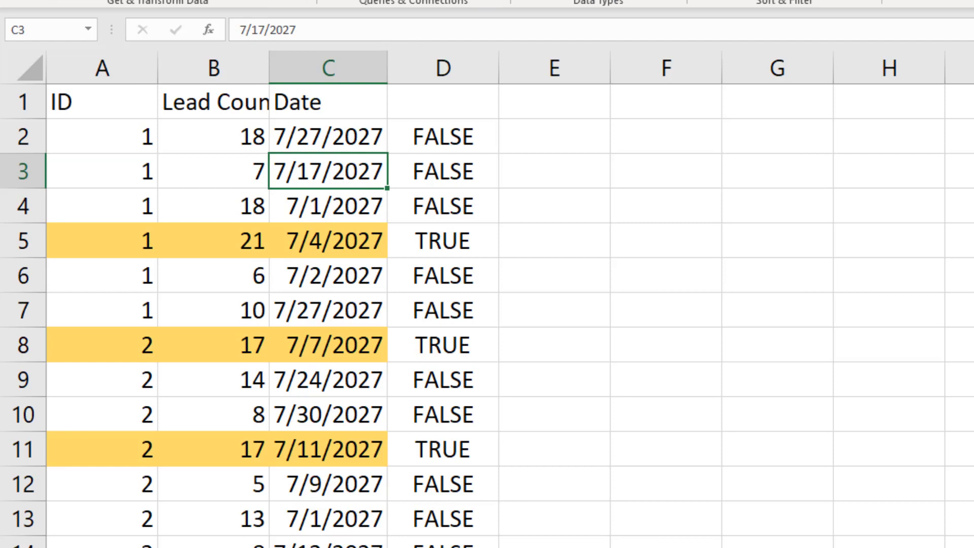
click(239, 307)
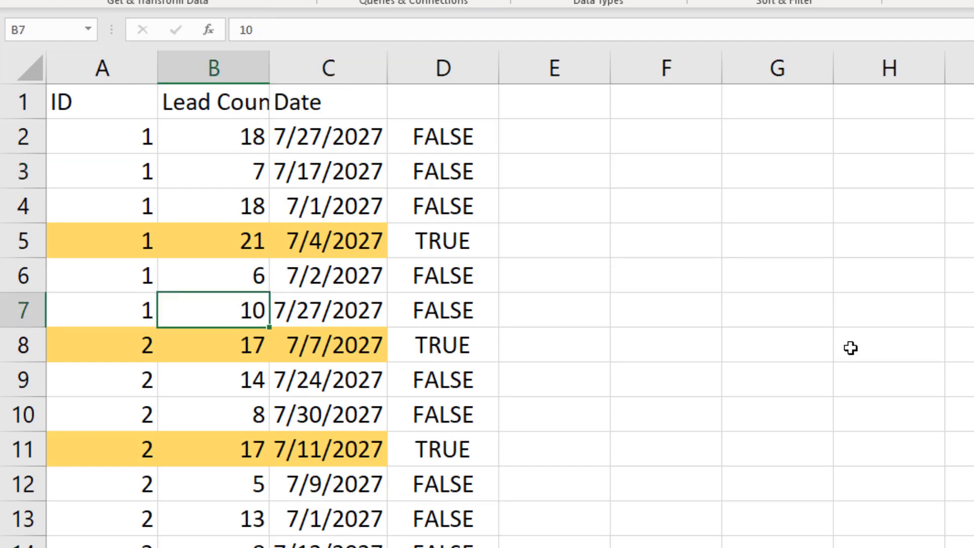
text(99)
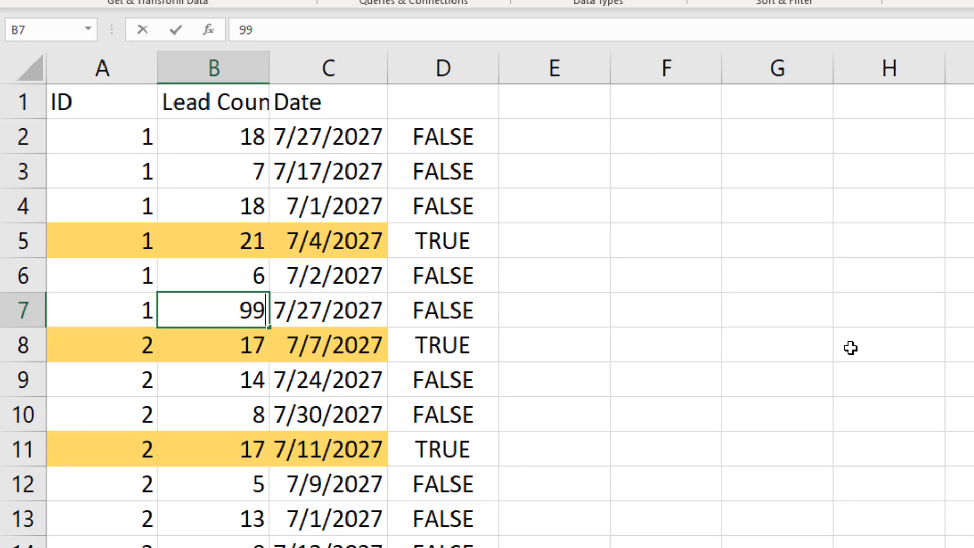
key(Return)
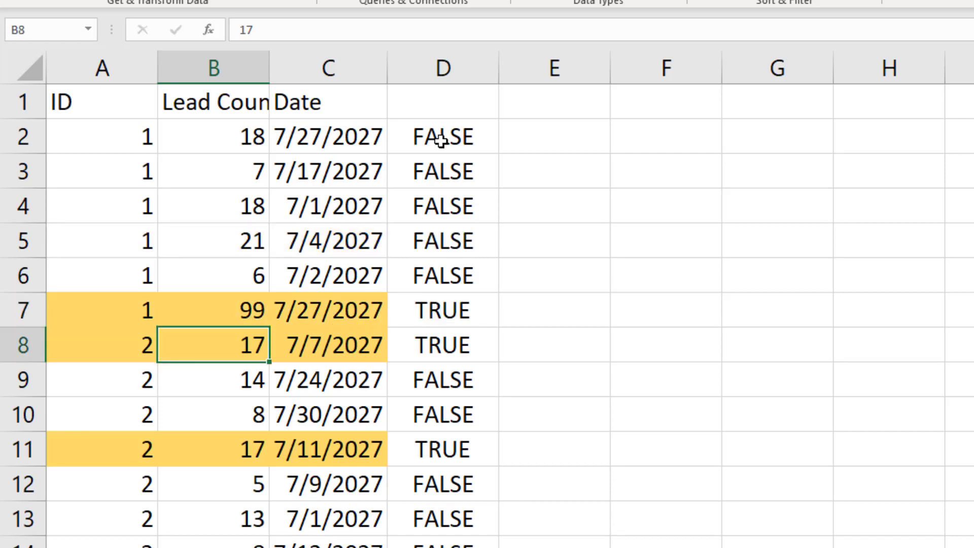
click(459, 136)
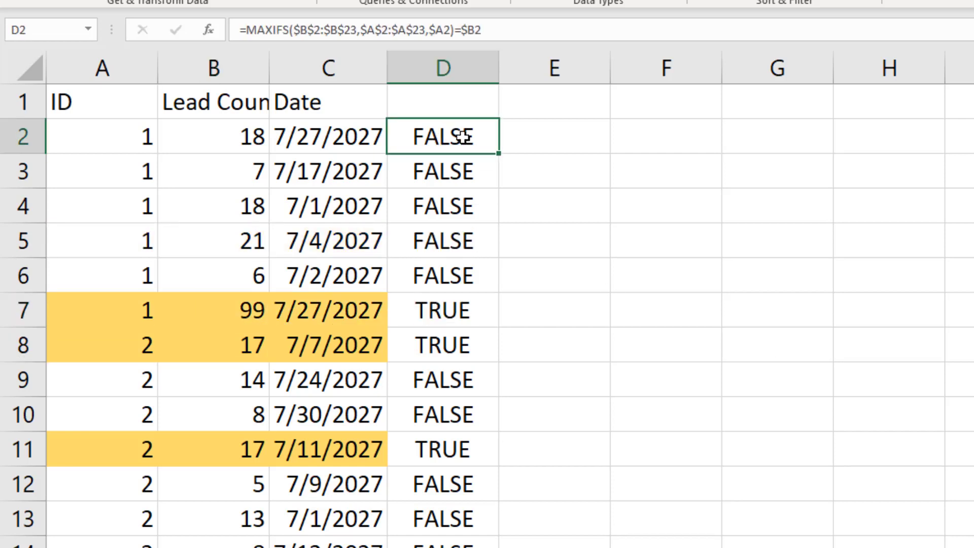